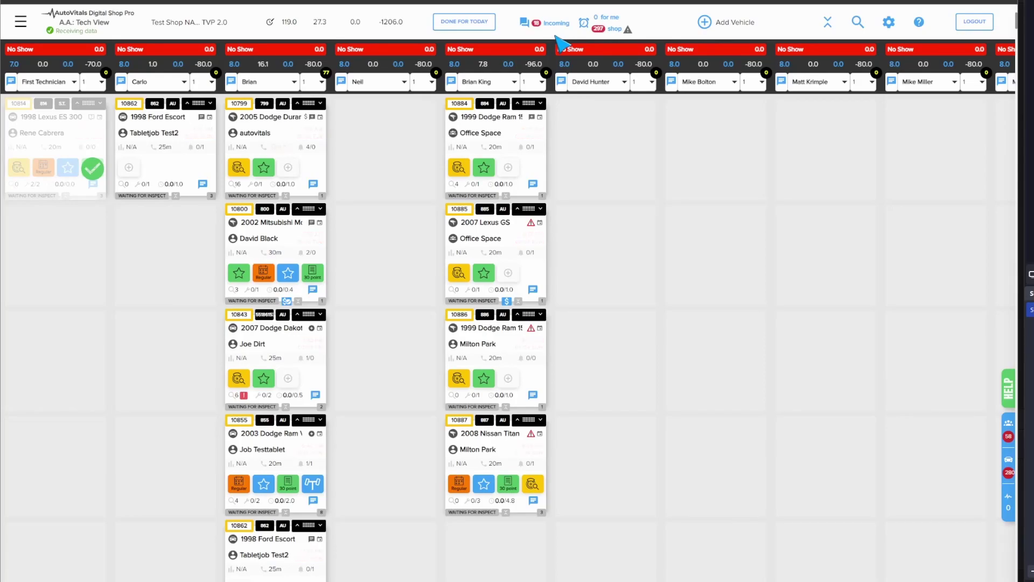
Open the Conversation Center for the shop's incoming customer messages.
left_click(19, 26)
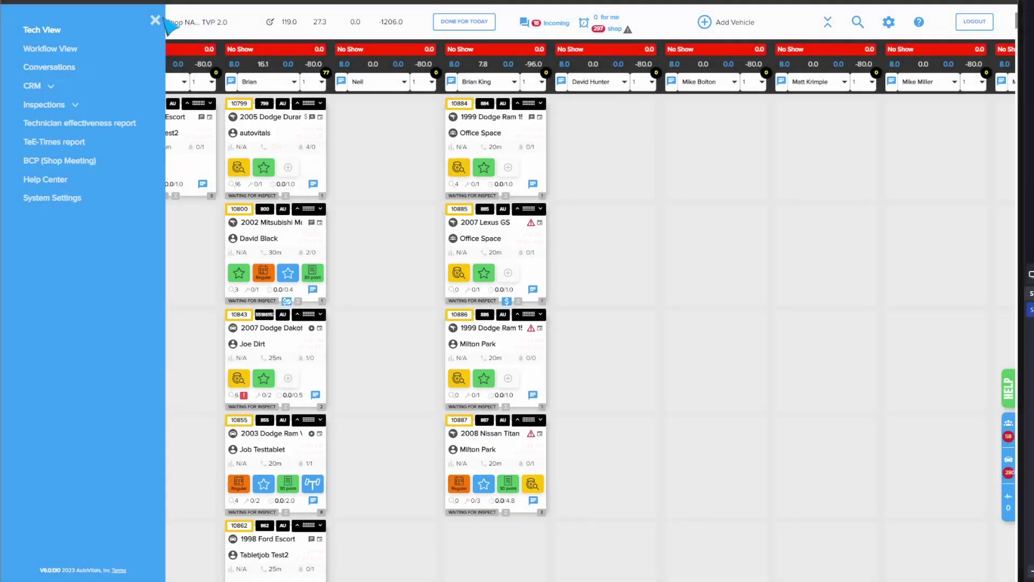
left_click(155, 20)
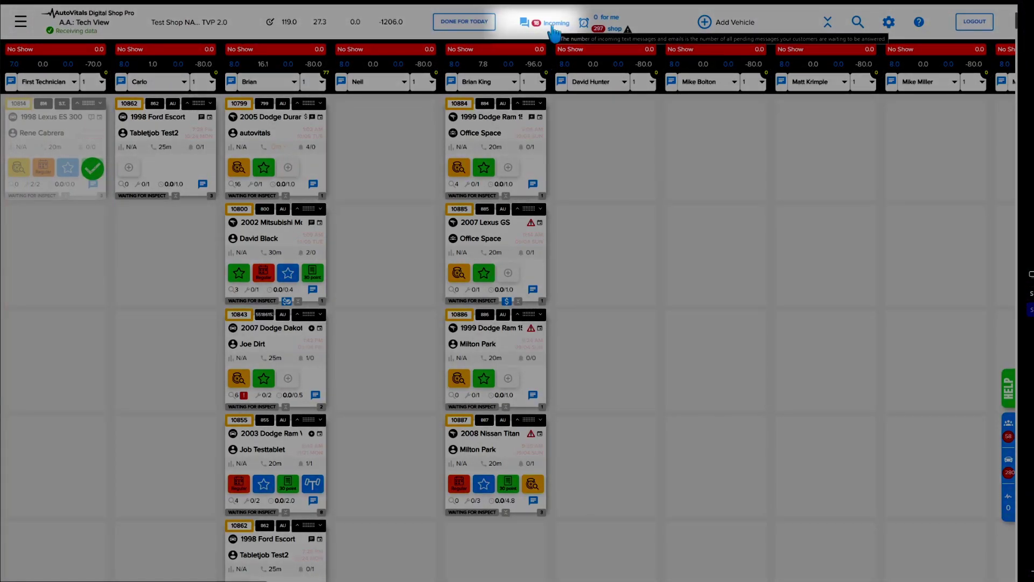
left_click(553, 27)
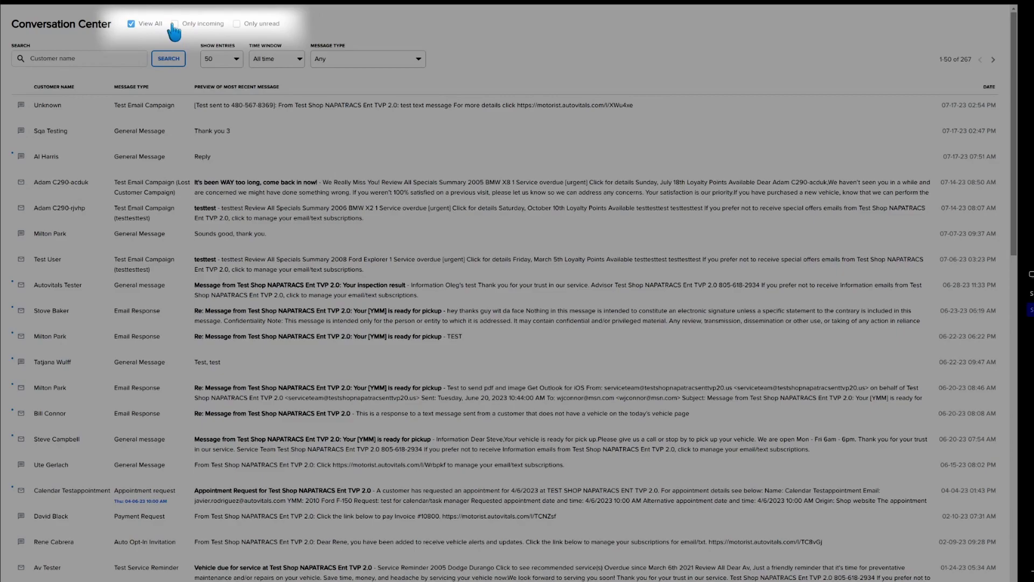
Filter the conversation list to only incoming and only unread messages, and return it to View All.
left_click(174, 23)
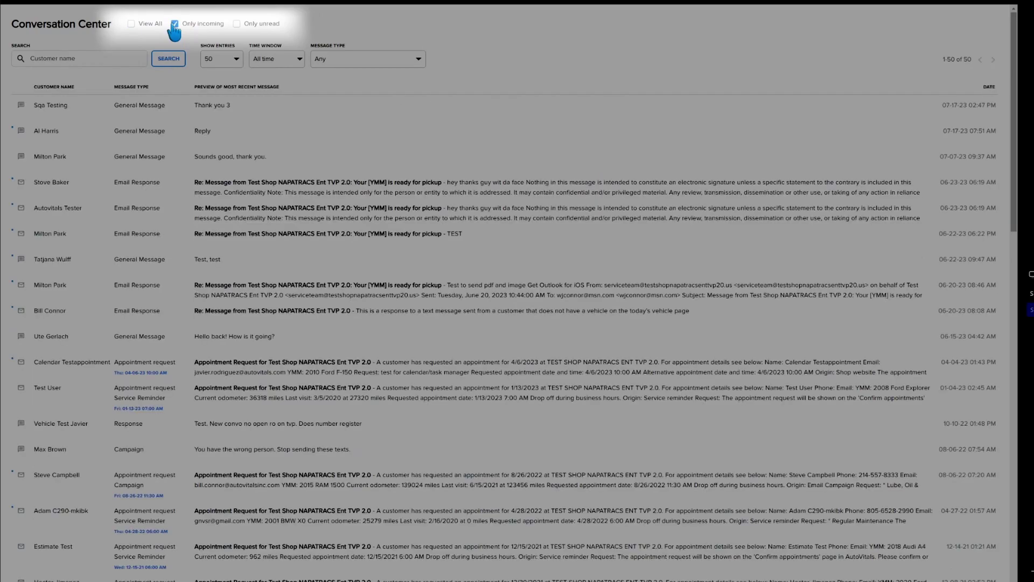
left_click(236, 24)
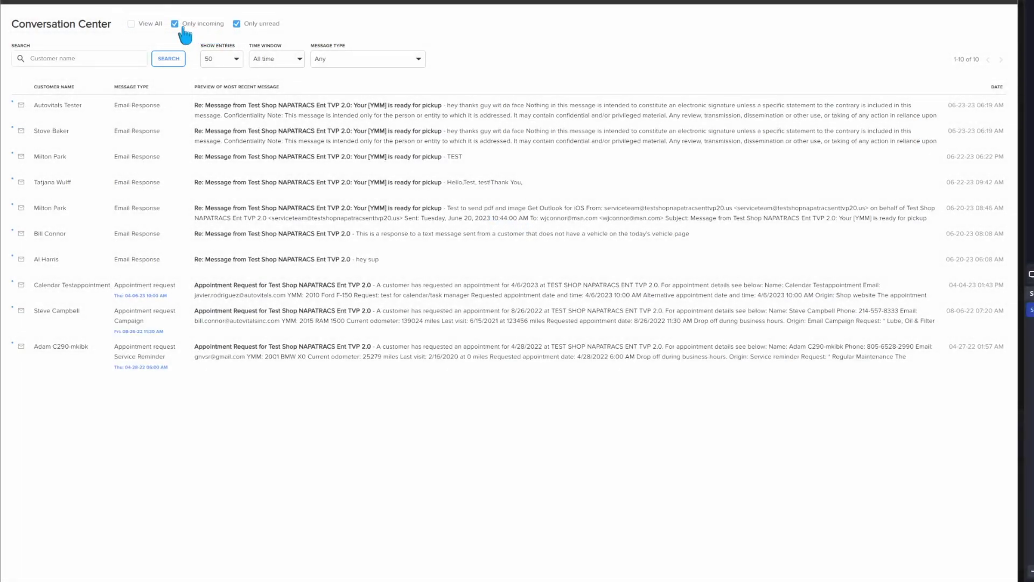
left_click(130, 24)
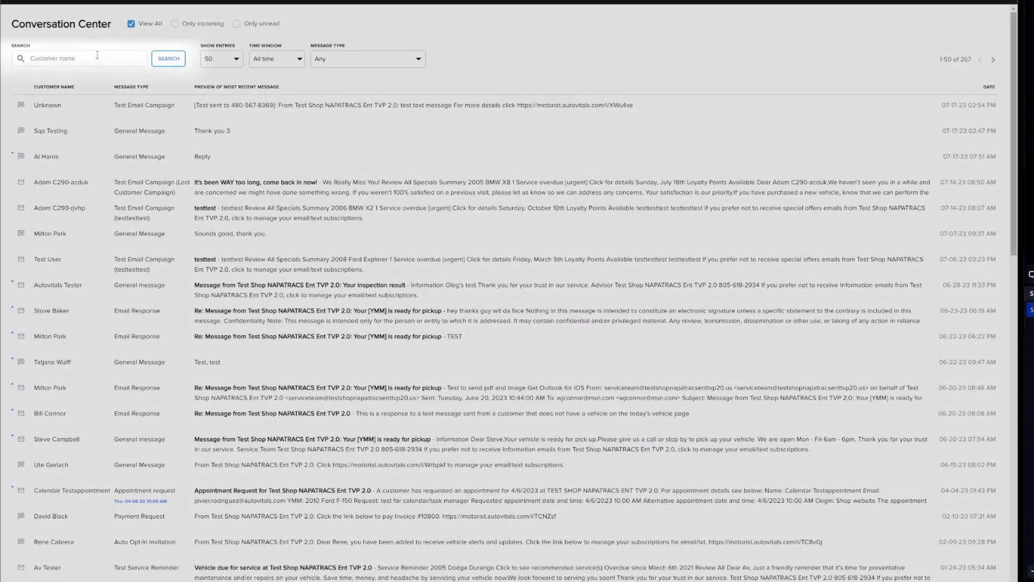
Search the conversations by the customer's last name and open that customer's conversation containing the message "Reply".
left_click(88, 57)
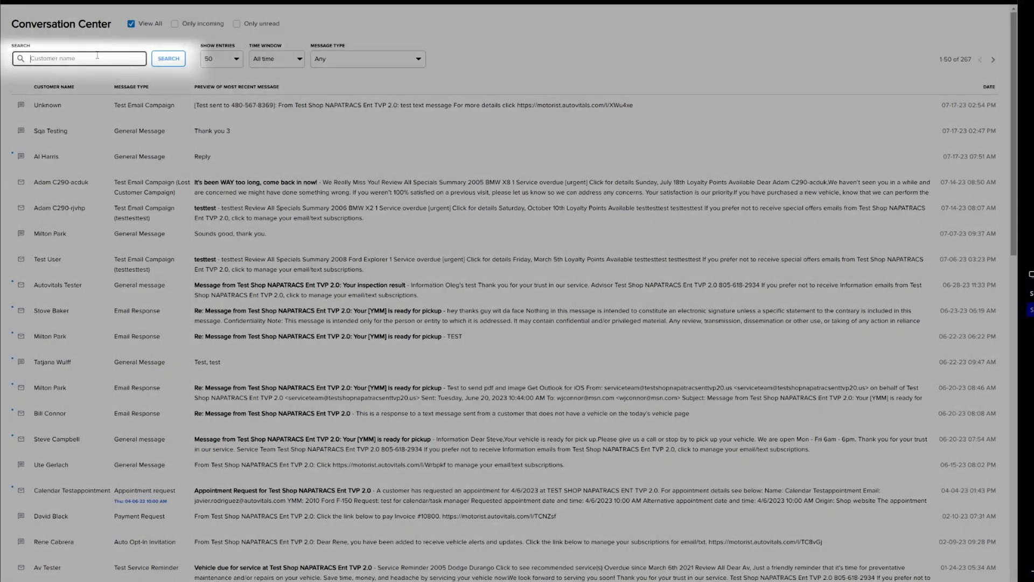
type("harris")
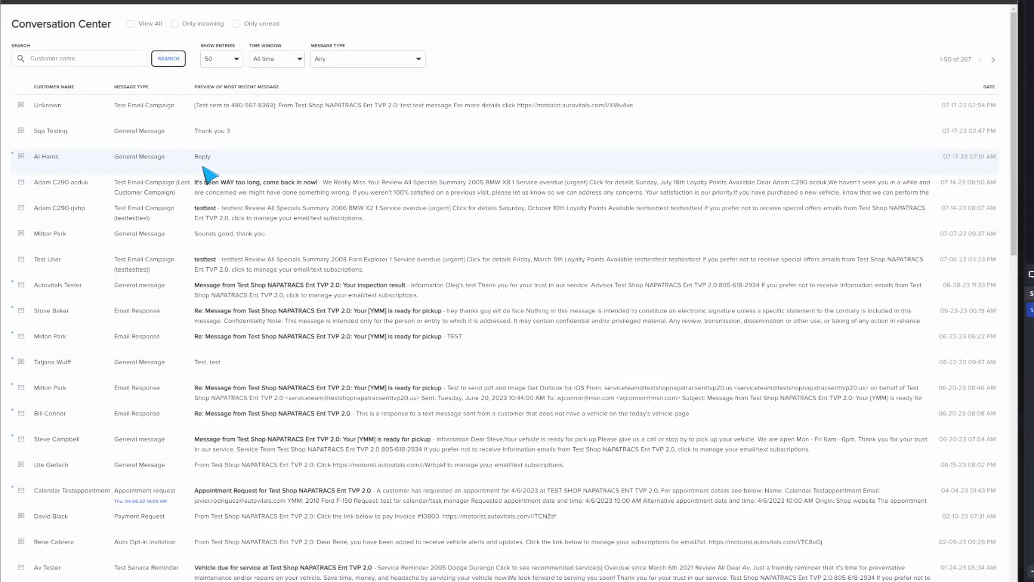
left_click(203, 168)
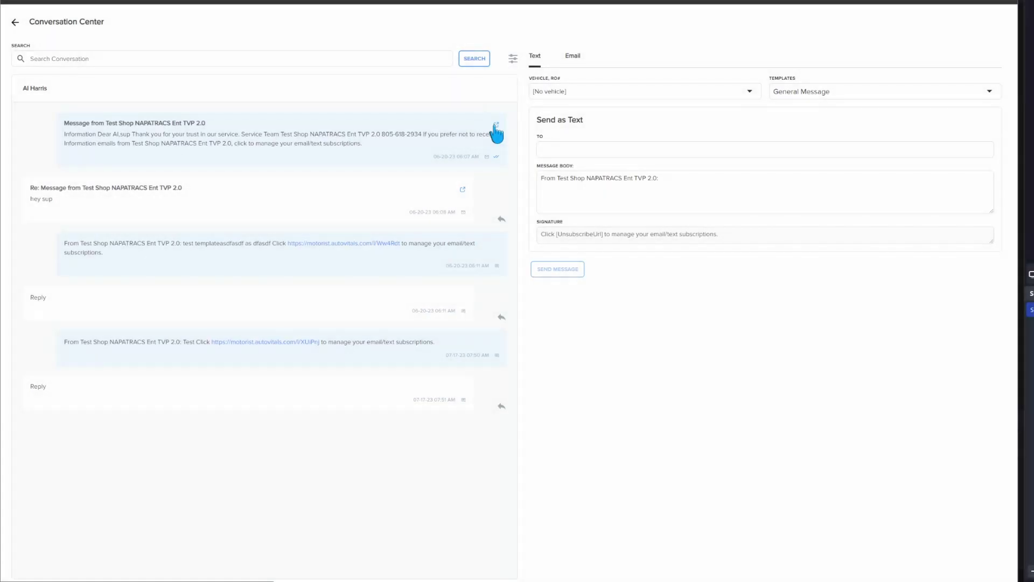
View the first sent email in full, and start an email reply to the customer's "hey sup" response.
left_click(496, 131)
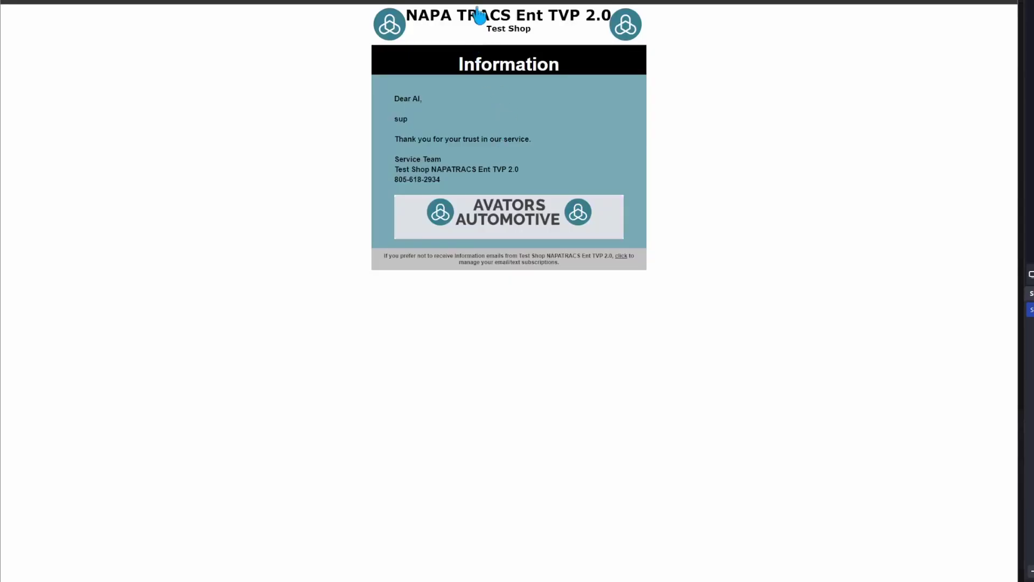
key("ctrl+w")
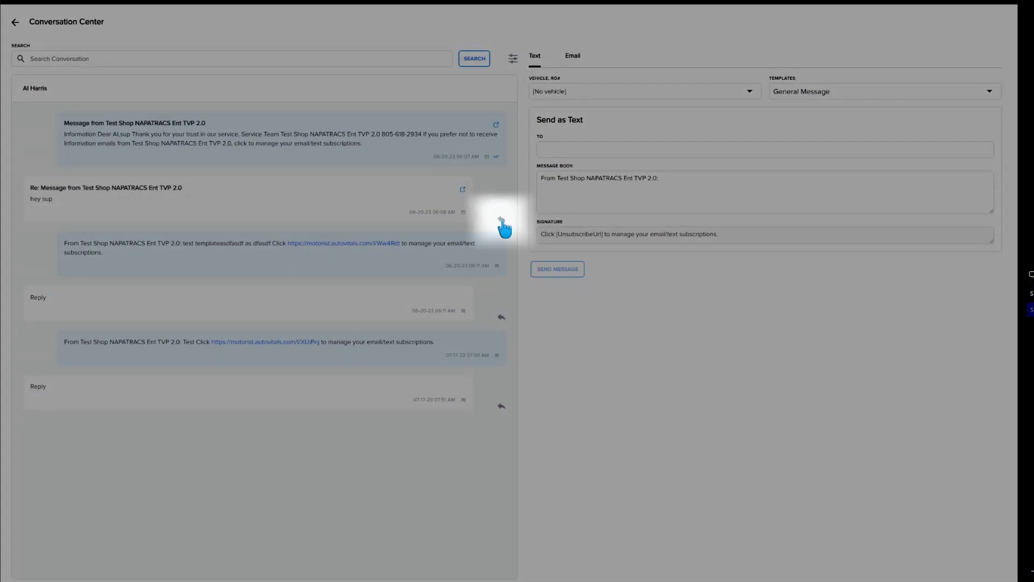
left_click(501, 218)
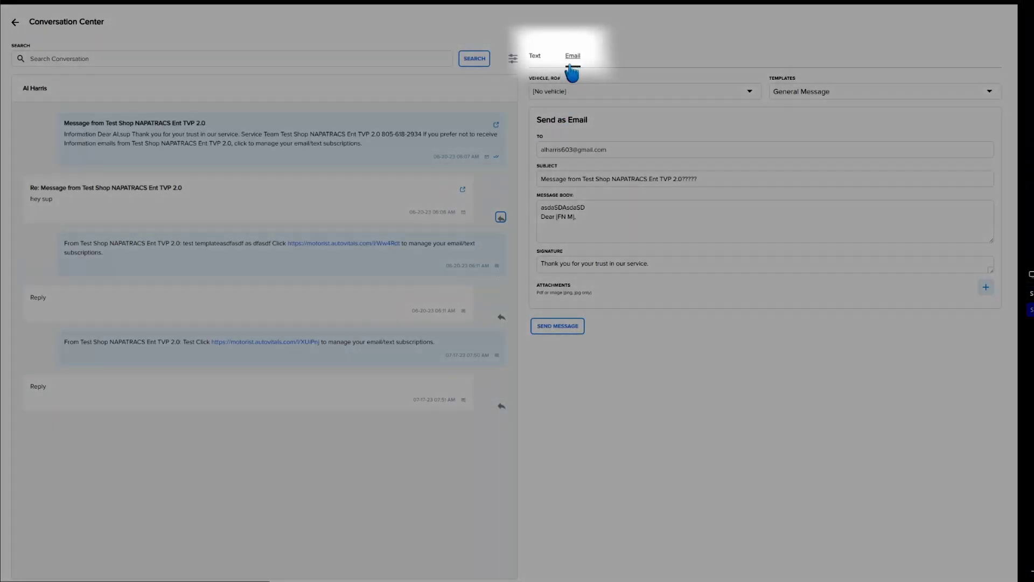
left_click(540, 64)
left_click(572, 60)
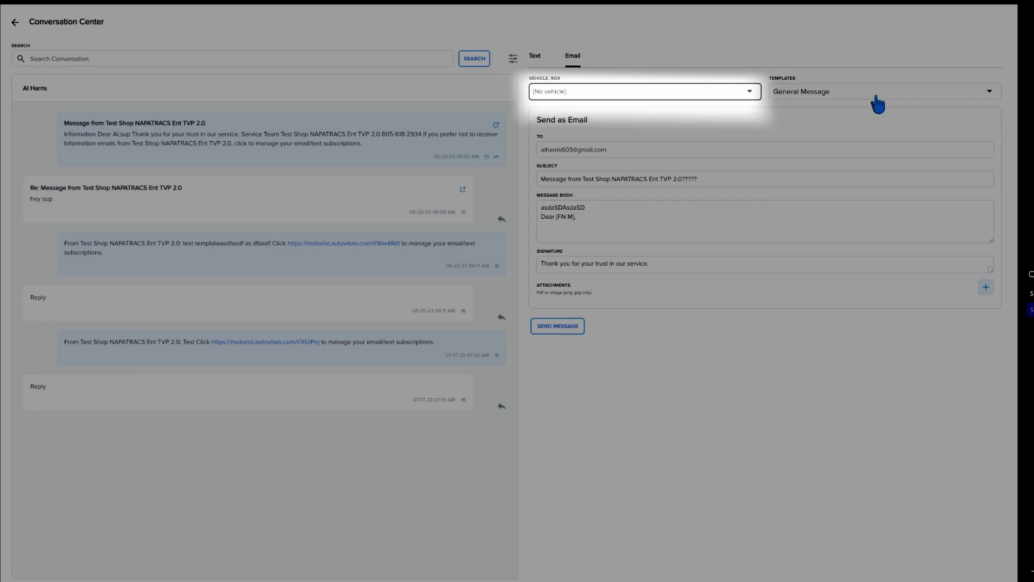
Check the email's template options, and enlarge its message body and signature boxes to show their full text.
left_click(977, 95)
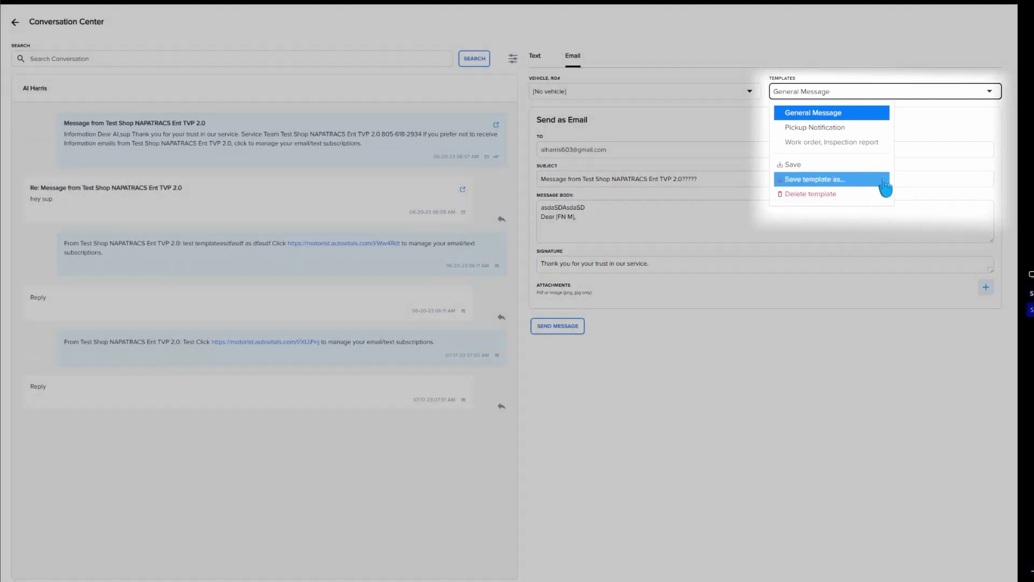
left_click(681, 142)
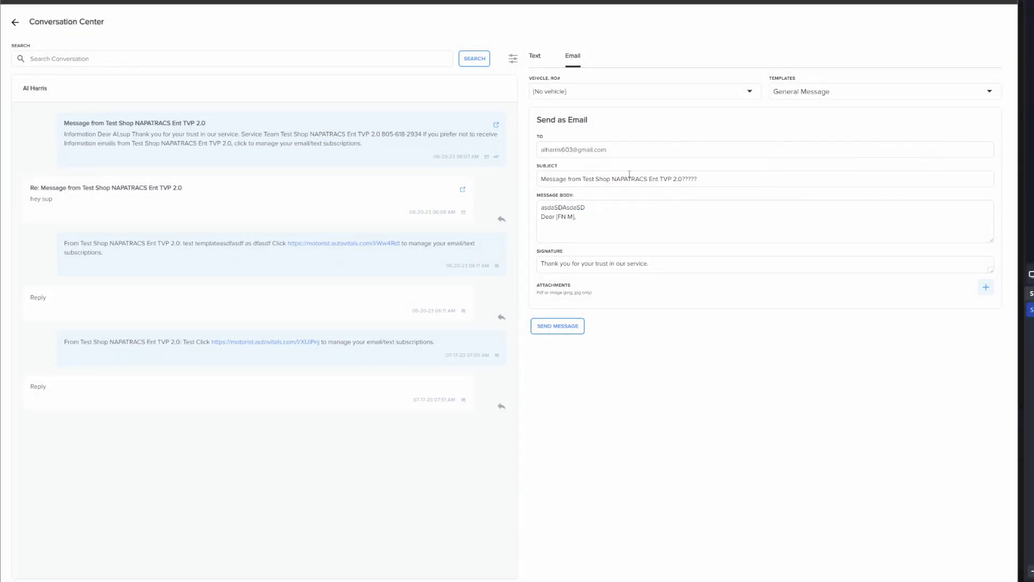
left_click(630, 227)
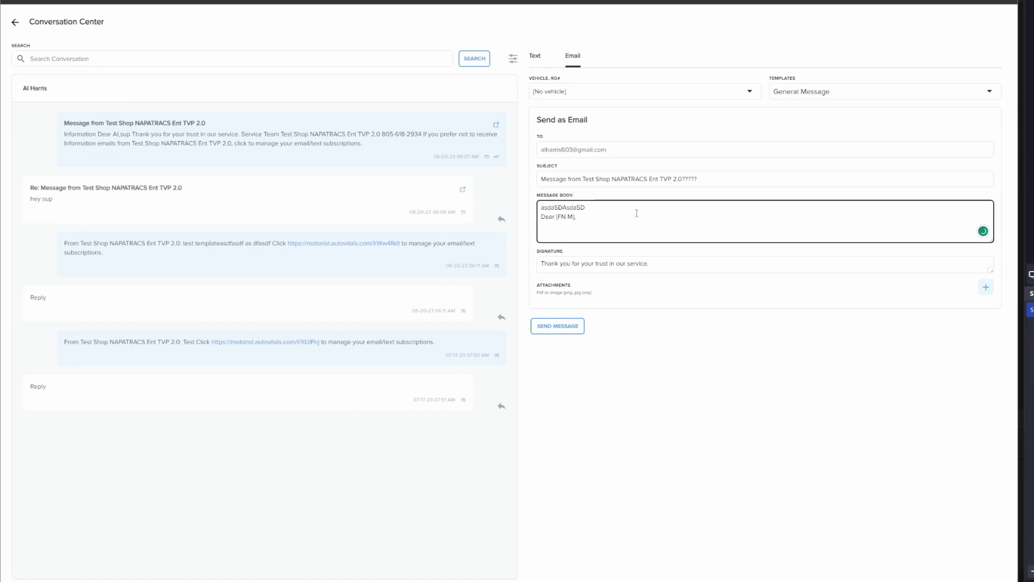
left_click_drag(665, 262, 528, 271)
left_click(619, 266)
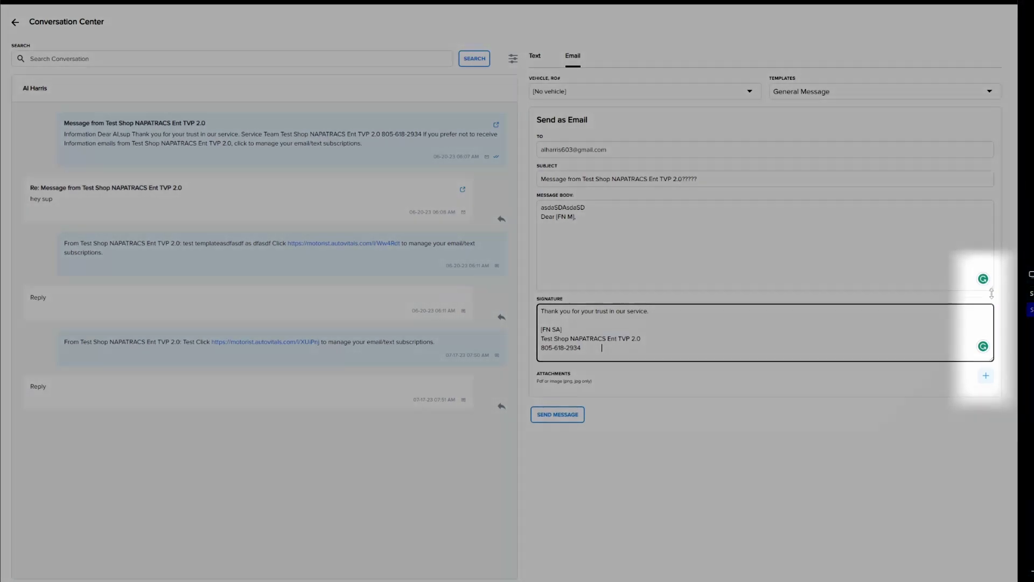
left_click_drag(991, 286, 992, 292)
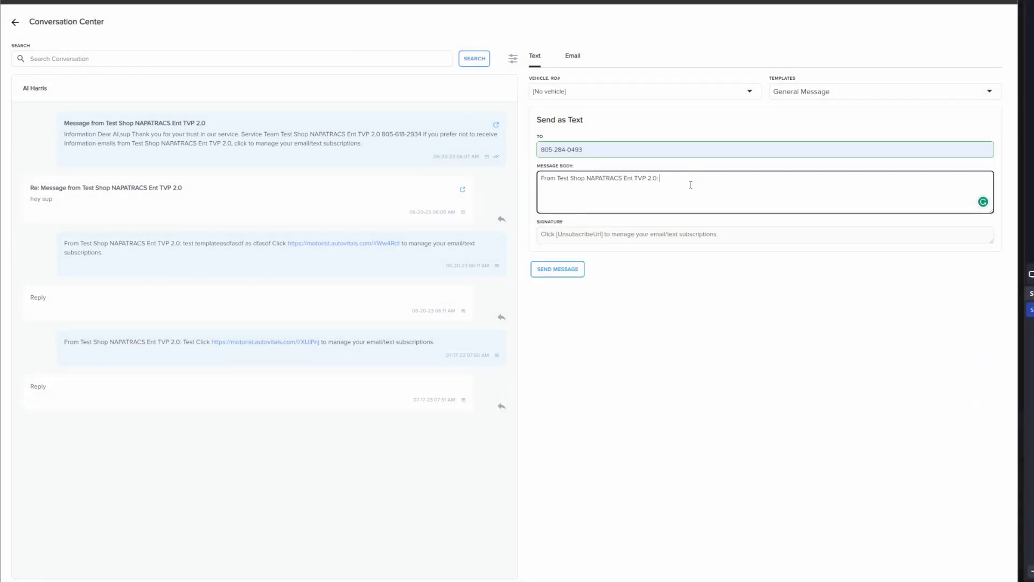
Send the General Message text to the customer's phone number.
left_click(564, 269)
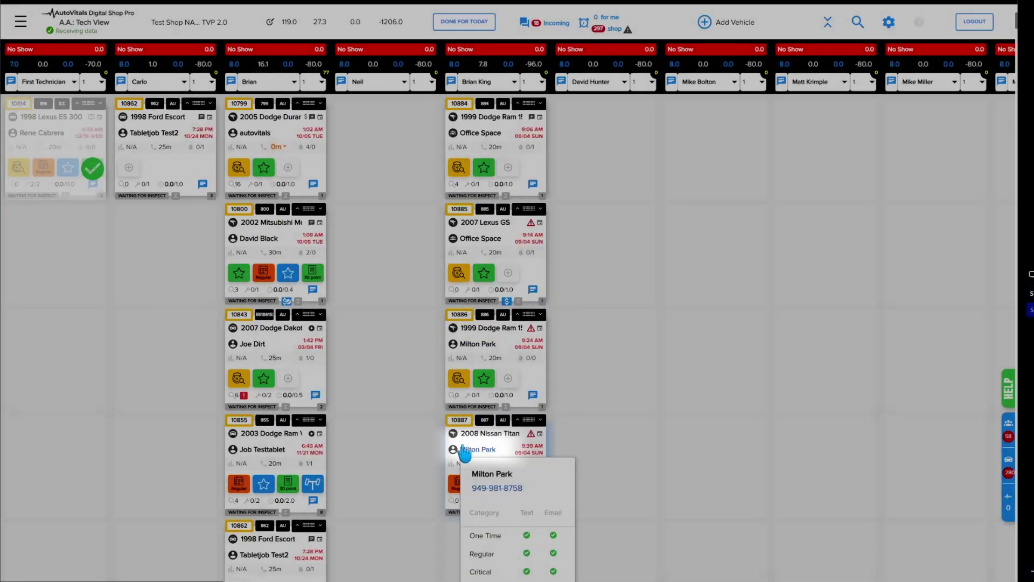
Open the customer communication window for the 2008 Nissan Titan and activate the conversation search.
left_click(473, 453)
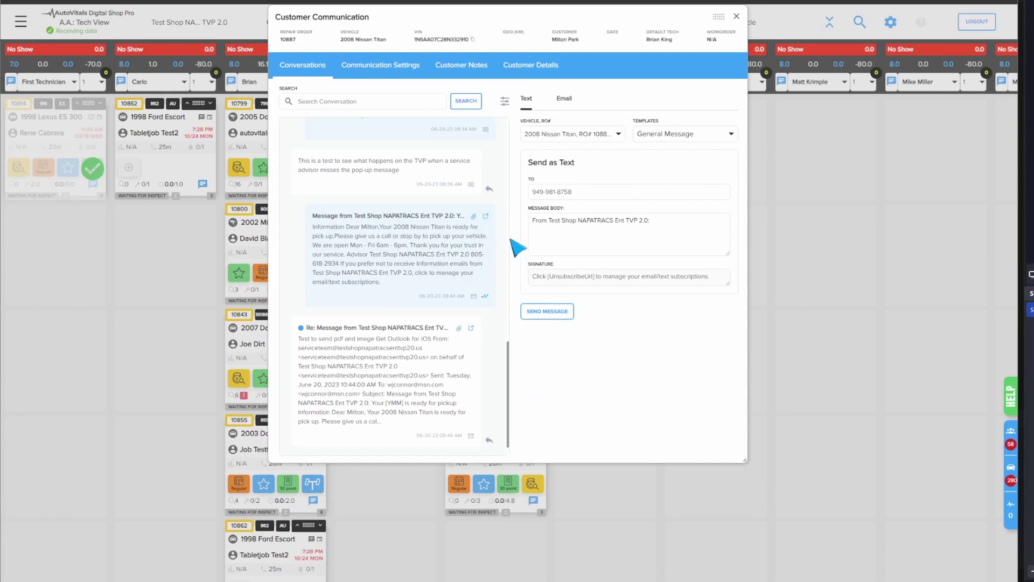
mouse_move(508, 388)
left_mouse_down()
mouse_move(514, 254)
mouse_move(498, 404)
left_mouse_up()
left_click(359, 99)
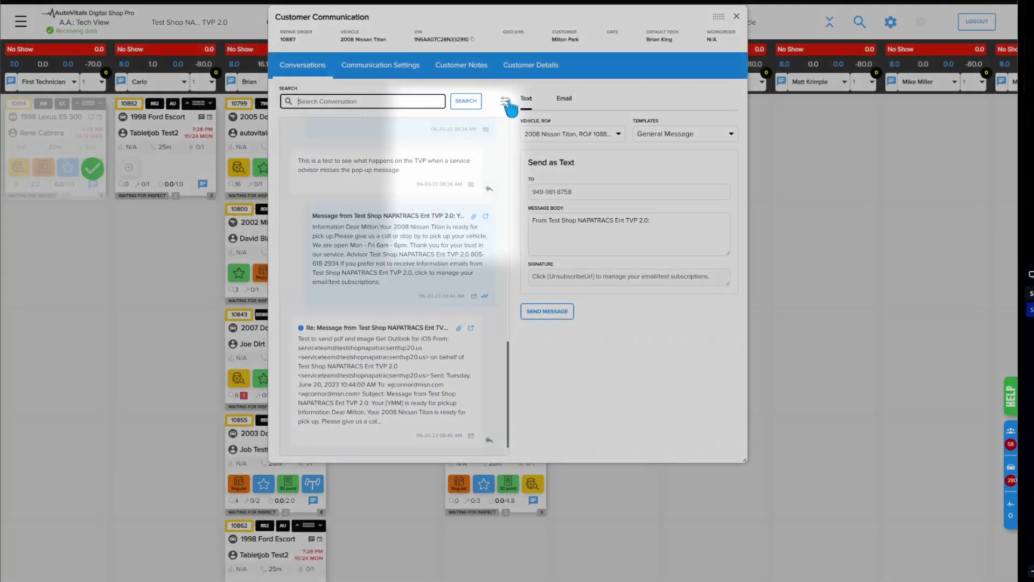
Review the conversation filters, examining the available View and Vehicle options, and close them.
left_click(505, 101)
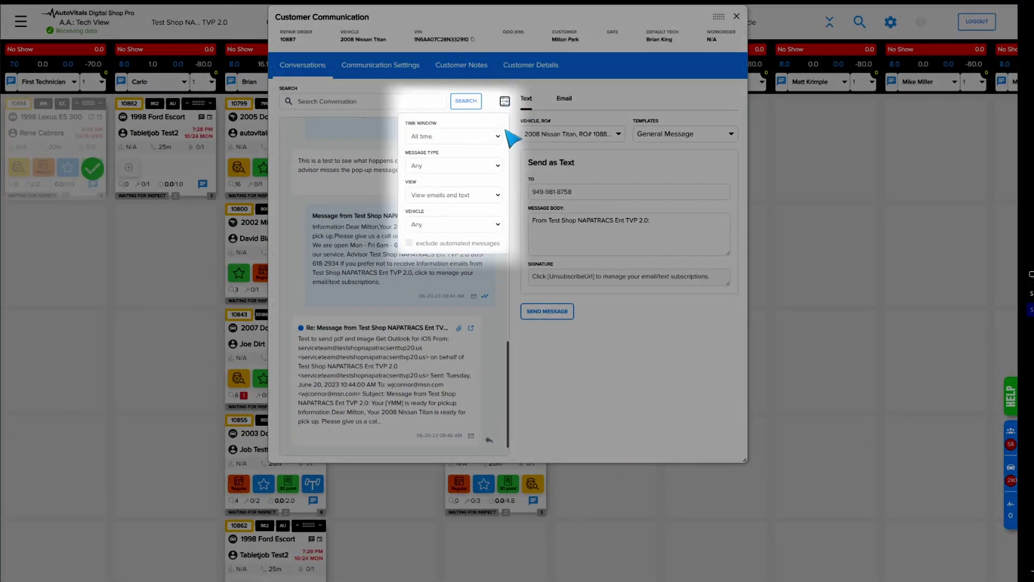
left_click(499, 197)
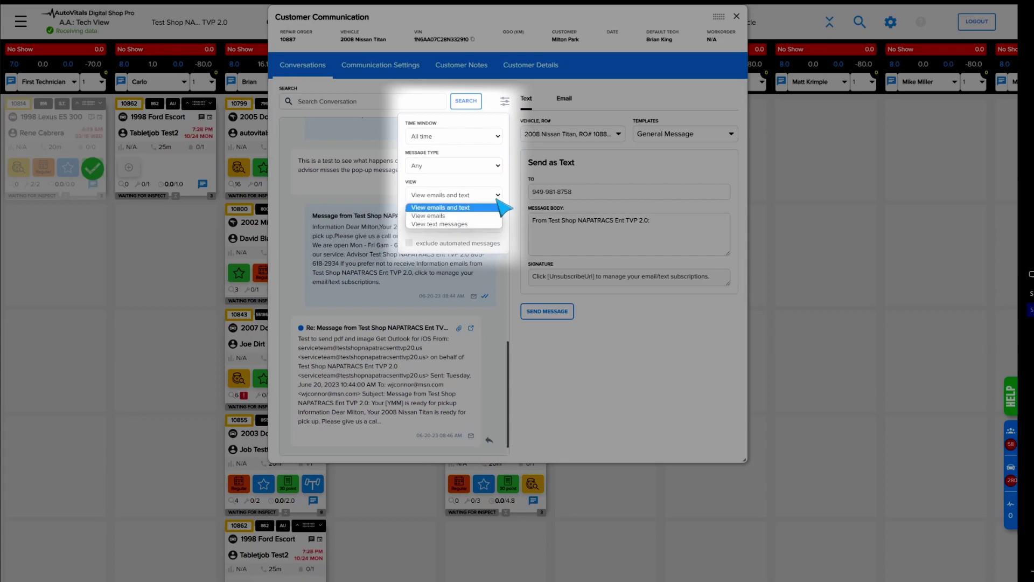
left_click(510, 198)
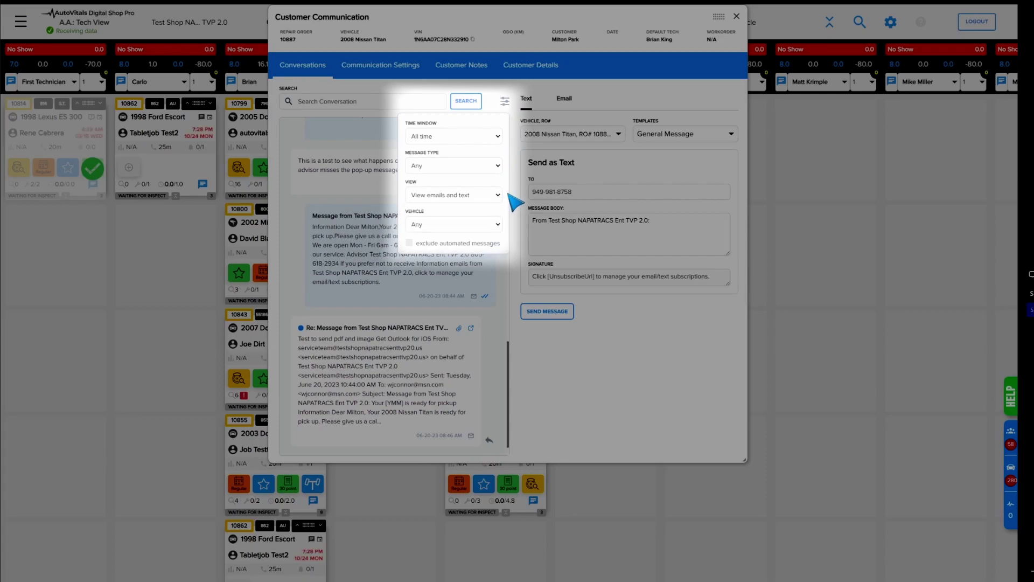
left_click(498, 225)
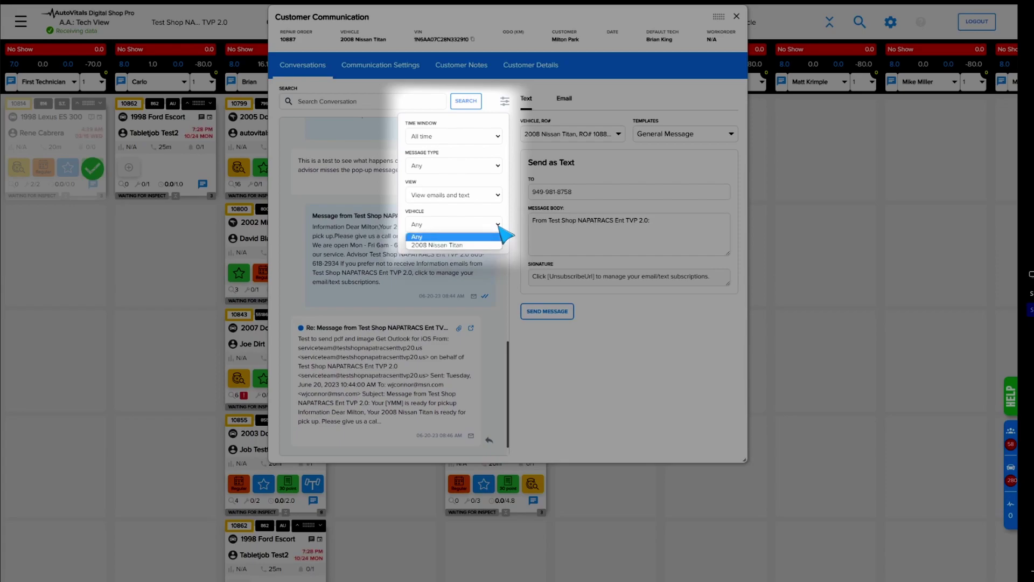
left_click(499, 225)
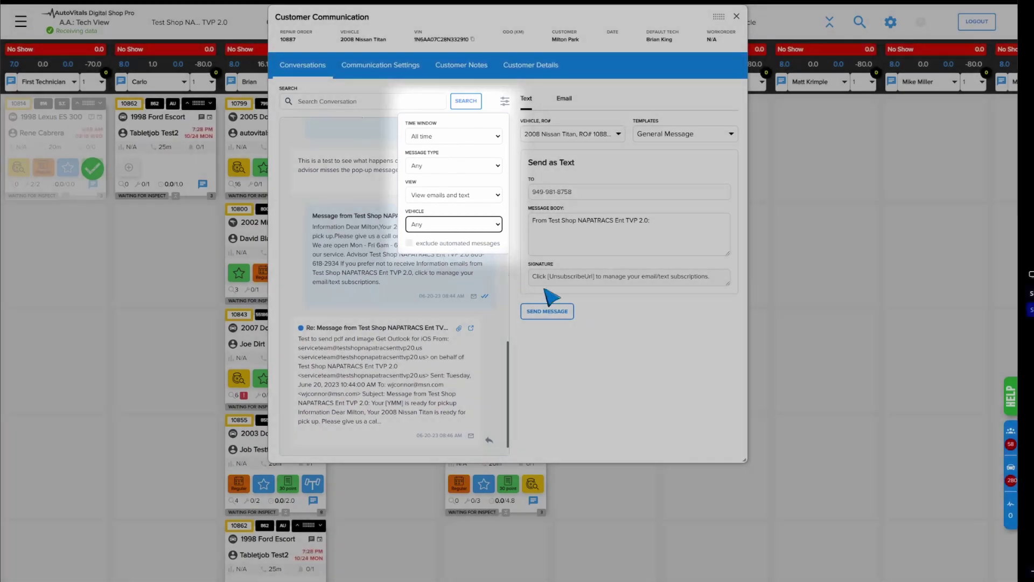
left_click(654, 334)
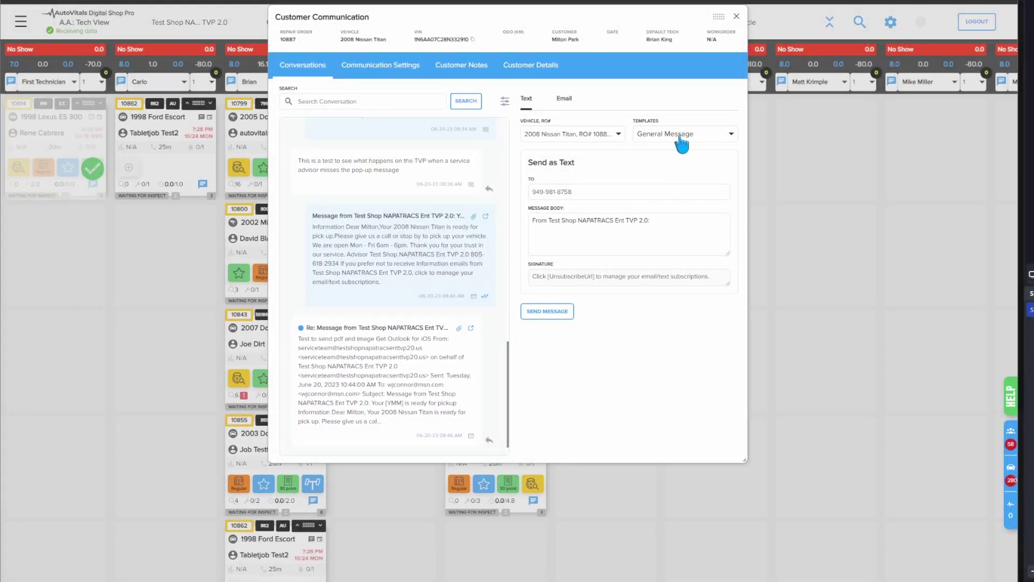